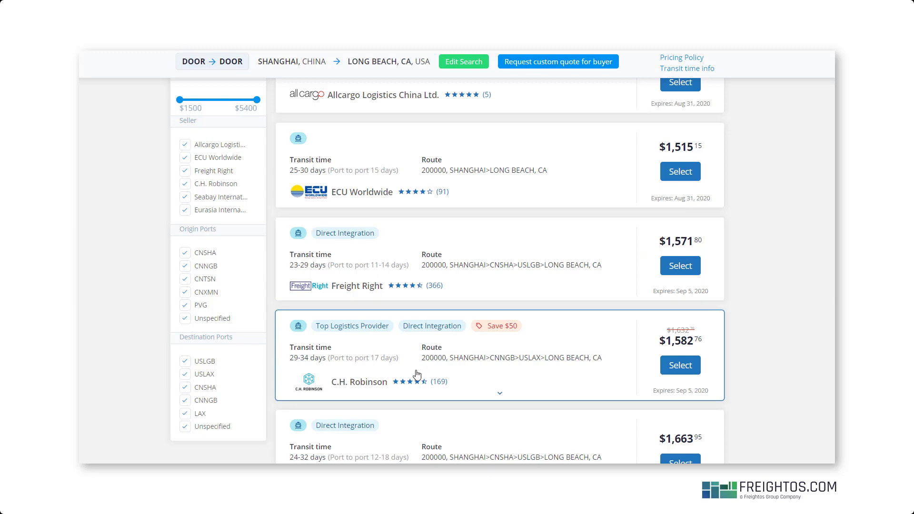
View C.H. Robinson's seller reviews, close them, and return to the quote search form
left_click(409, 384)
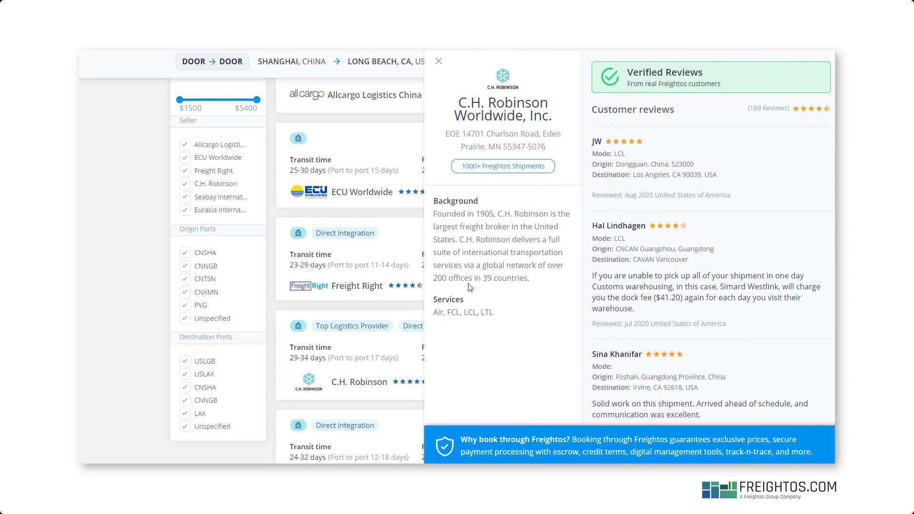
left_click(438, 61)
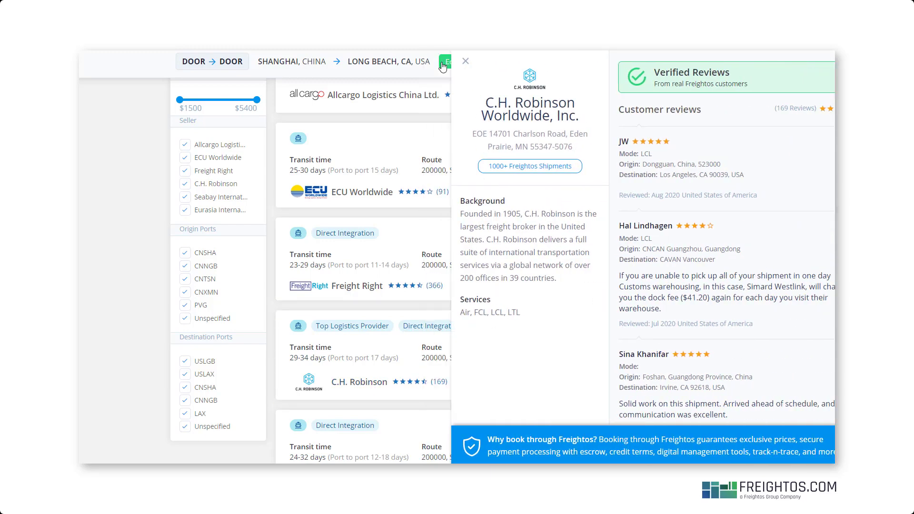
scroll(464, 166, "up", 4)
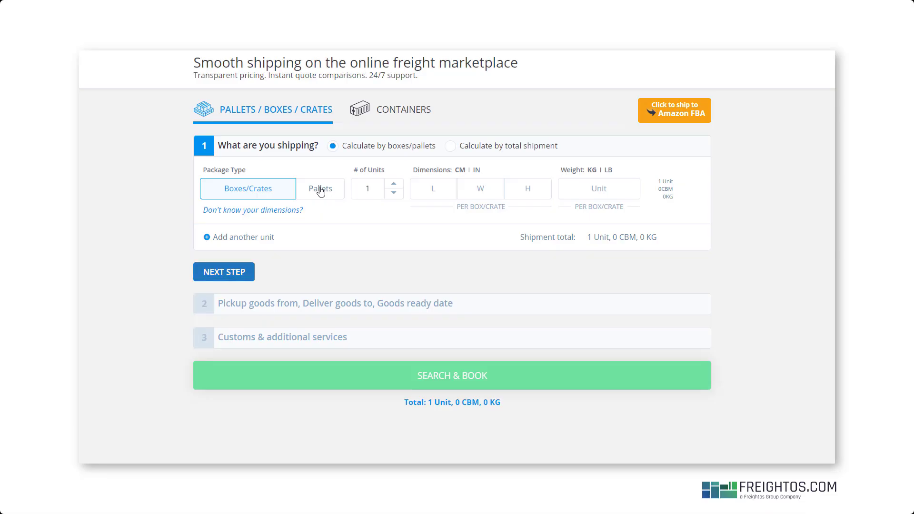
Enter one 48" x 40" pallet, 100 in high, weighing 30 kg, and proceed
left_click(321, 189)
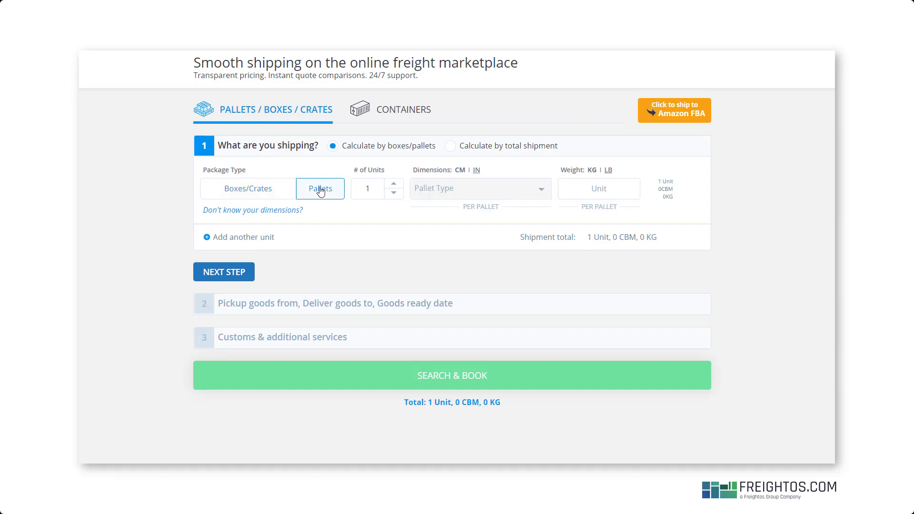
left_click(458, 195)
left_click(454, 209)
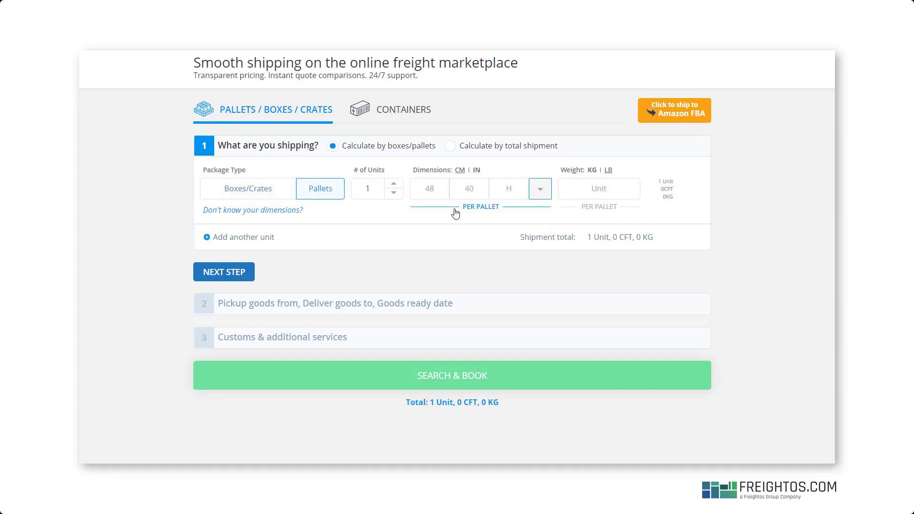
left_click(520, 189)
type("100")
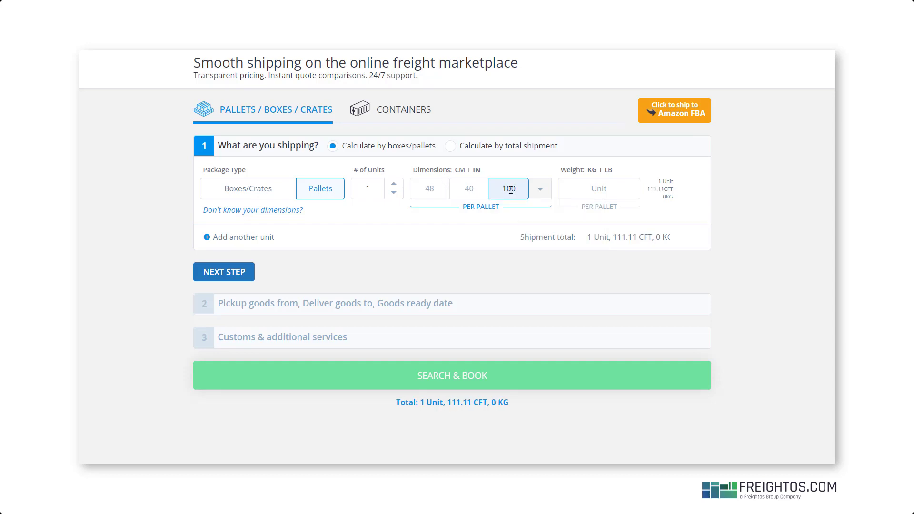
left_click(584, 189)
type("30")
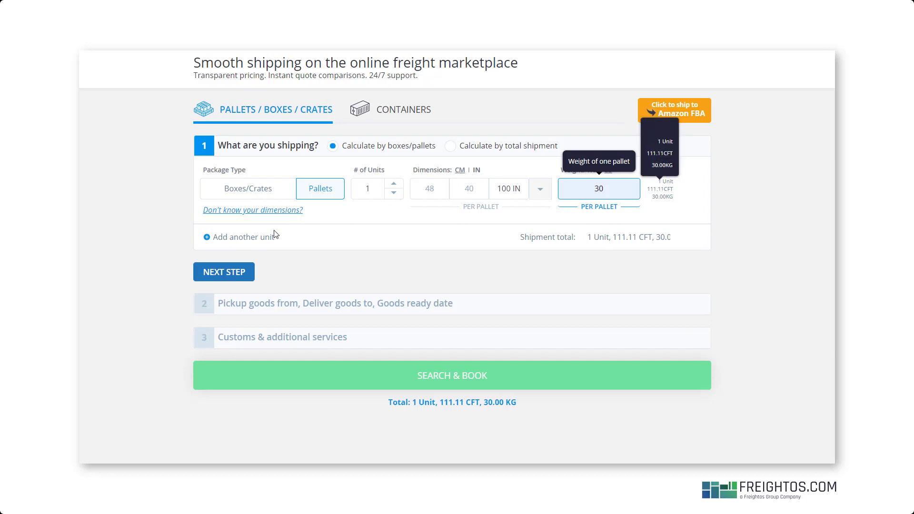
left_click(249, 272)
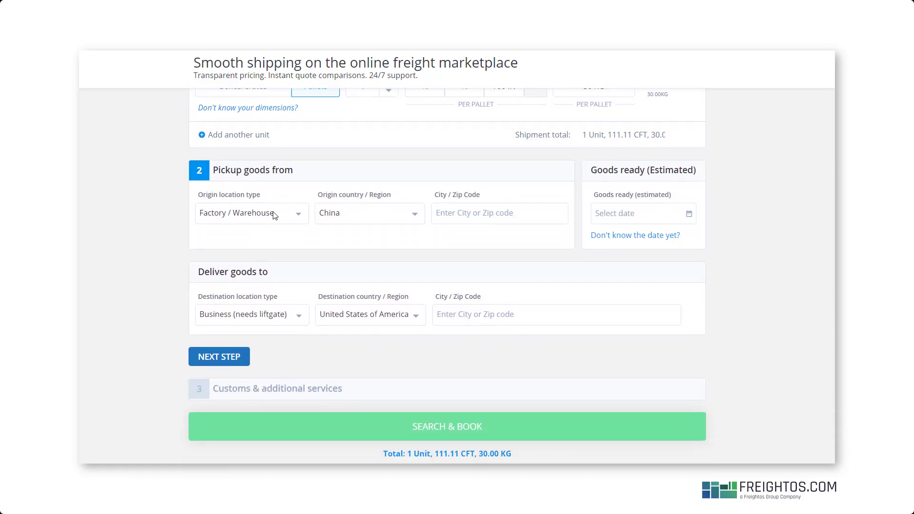
Keep Factory / Warehouse as origin, choose Shanghai, China, with goods ready Aug 17, 2020
left_click(257, 213)
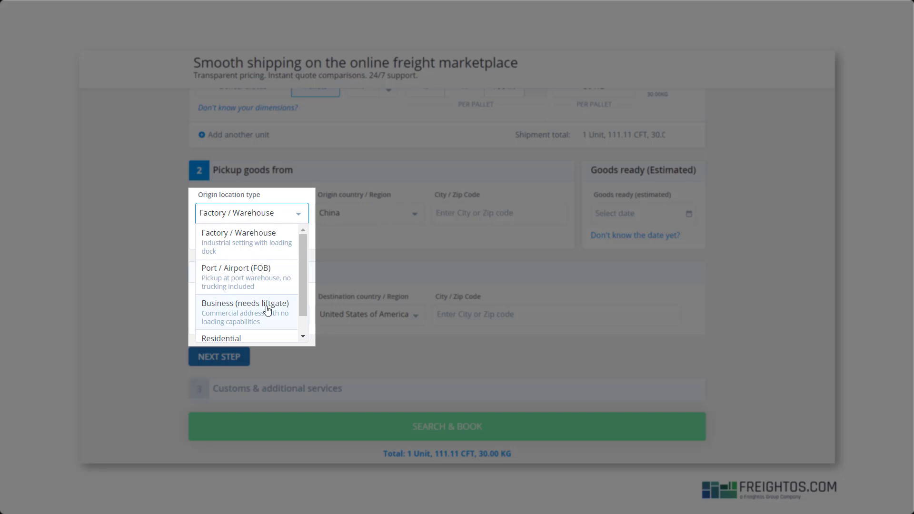
scroll(267, 310, "down", 1)
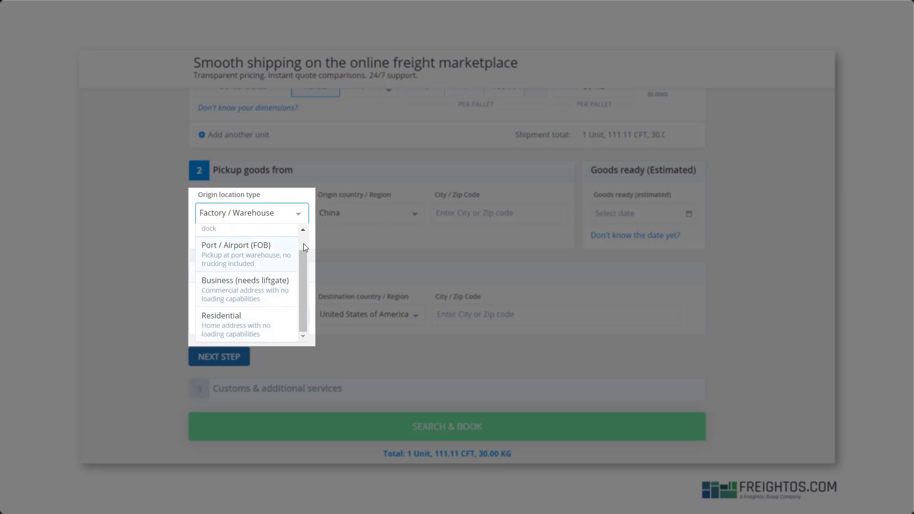
scroll(260, 290, "up", 1)
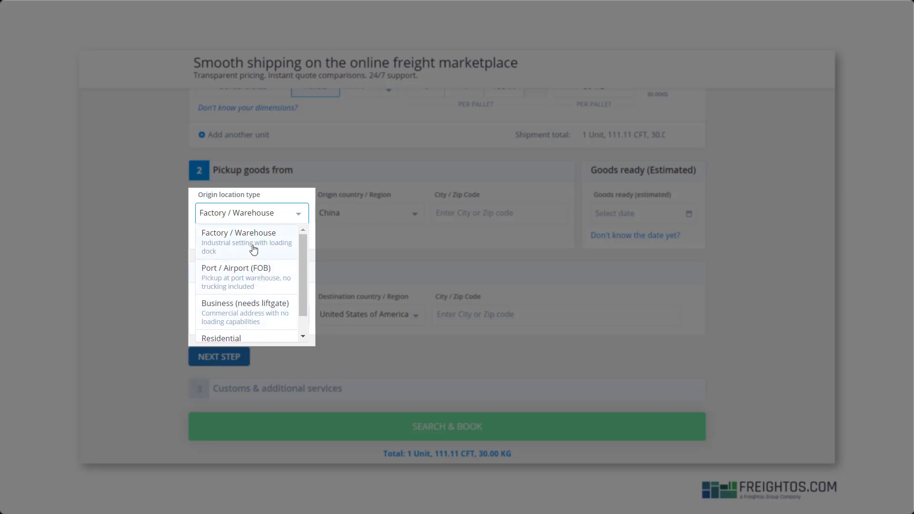
left_click(255, 248)
left_click(453, 219)
type("shang")
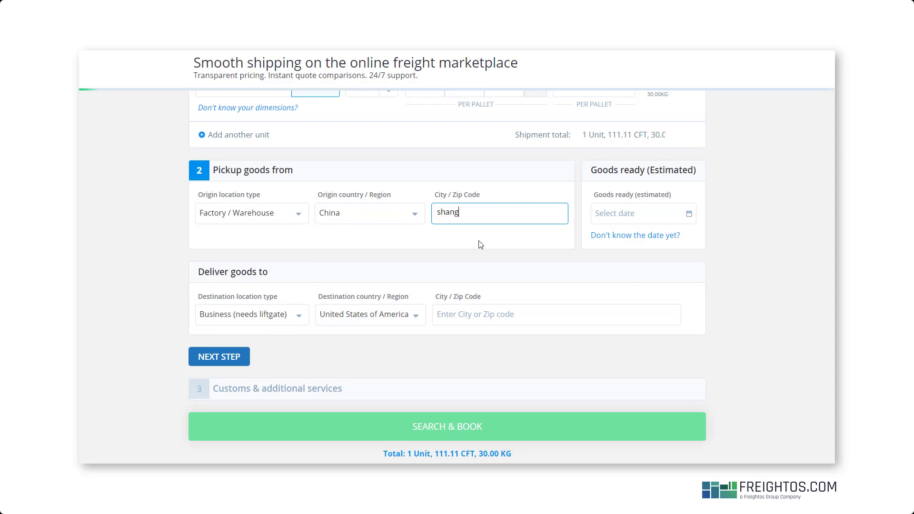
type("hai, China")
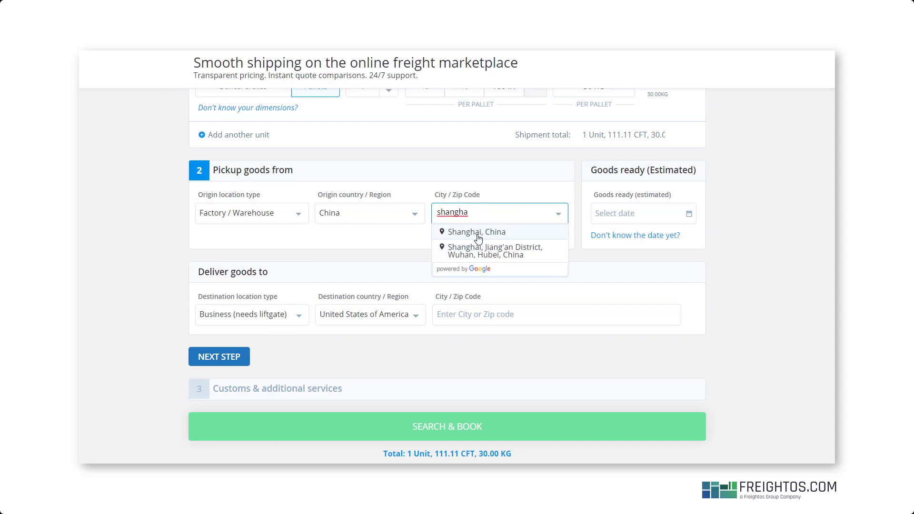
left_click(479, 238)
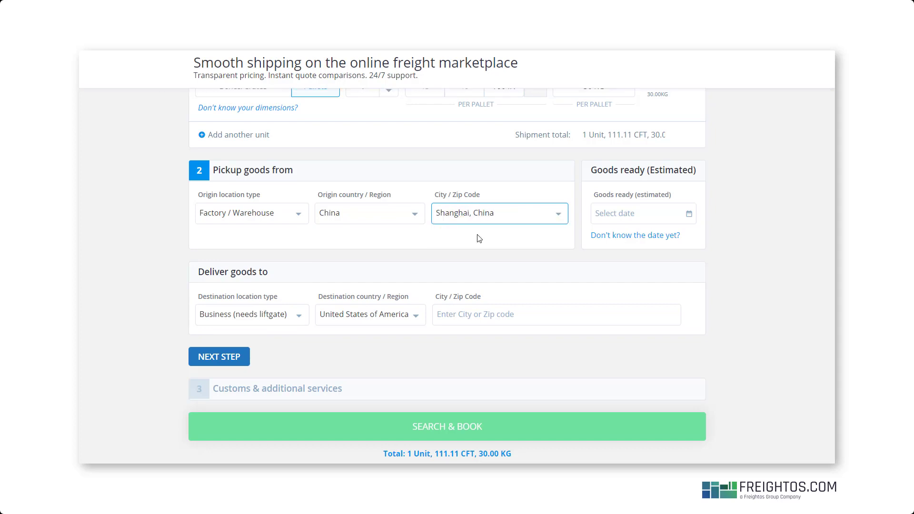
left_click(624, 217)
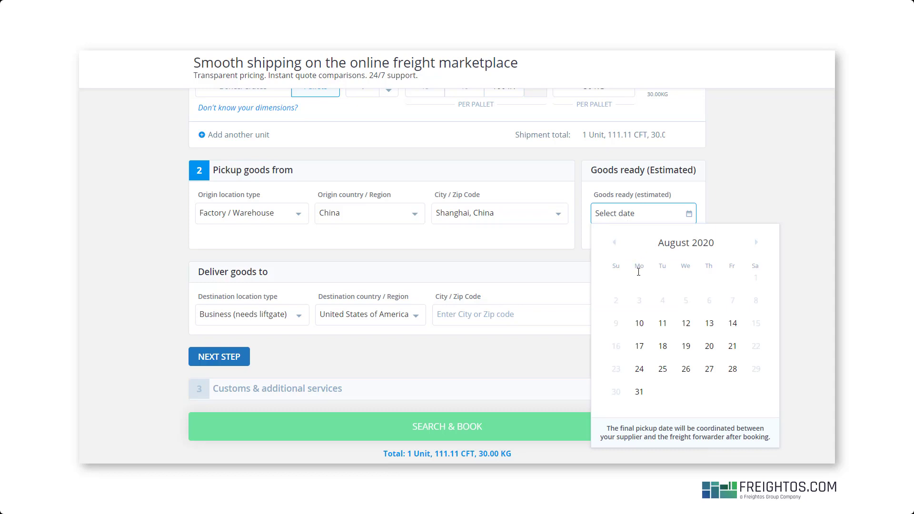
left_click(639, 346)
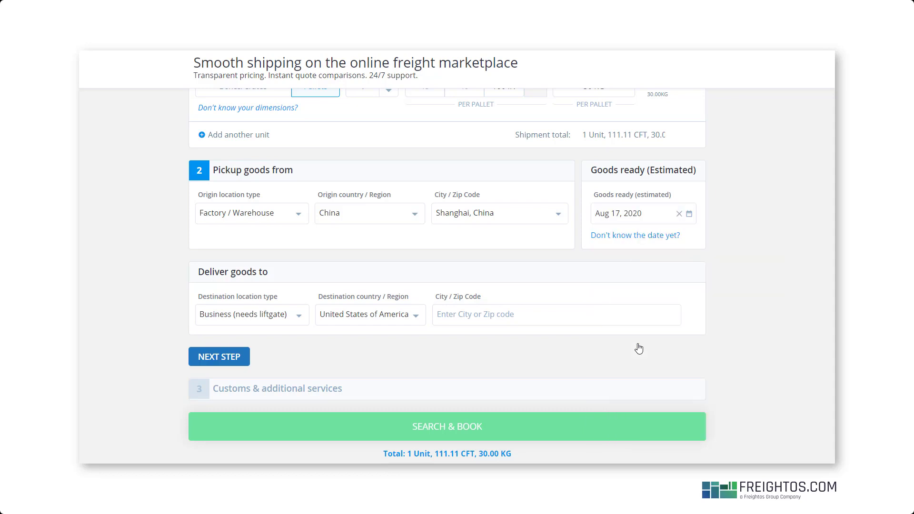
Make the destination a Factory / Warehouse in Long Beach, CA, USA, and proceed to customs
left_click(287, 320)
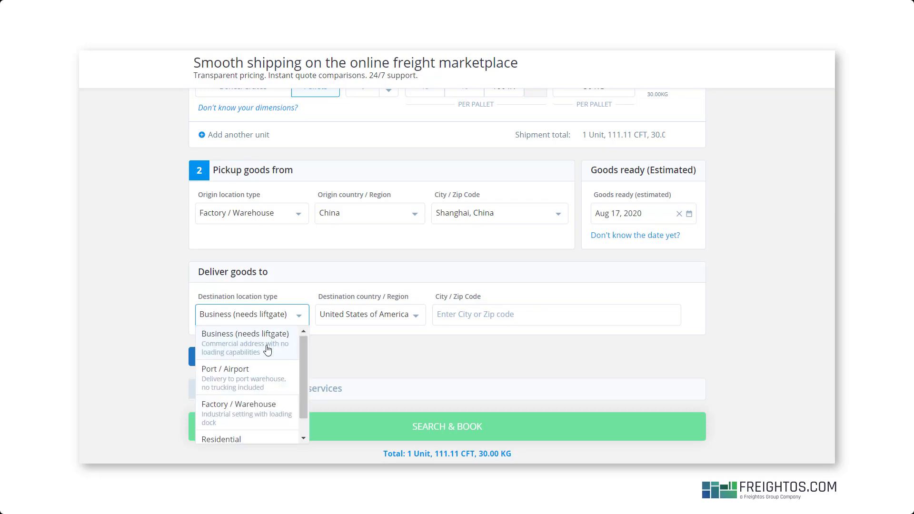
scroll(270, 364, "down", 2)
scroll(268, 376, "down", 1)
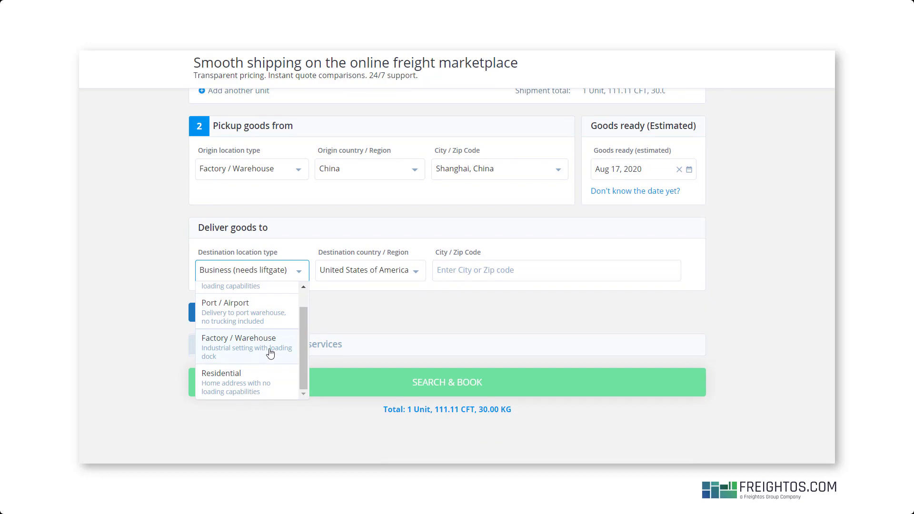
scroll(257, 377, "up", 4)
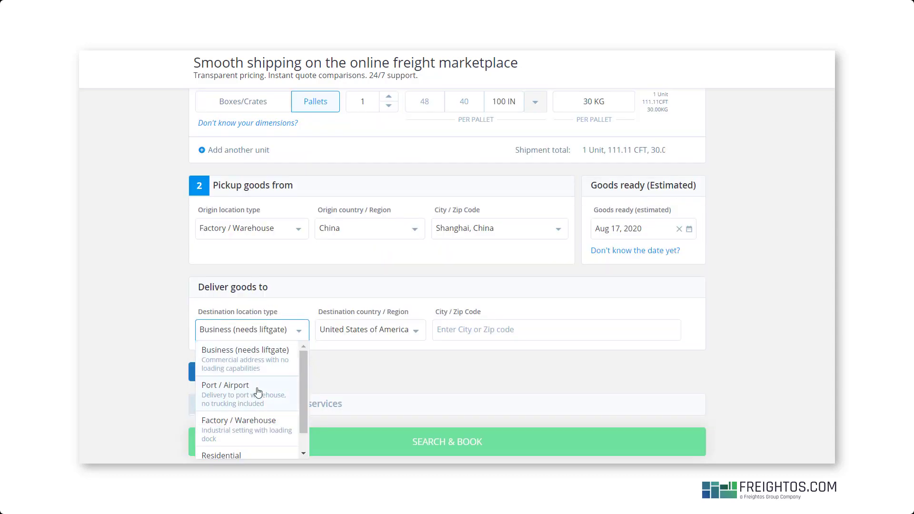
left_click(235, 421)
left_click(450, 327)
type("long")
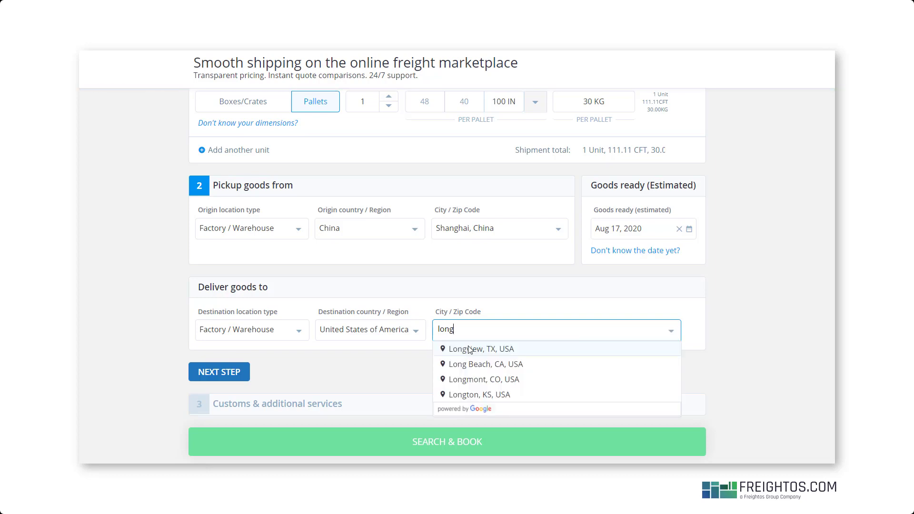
left_click(471, 364)
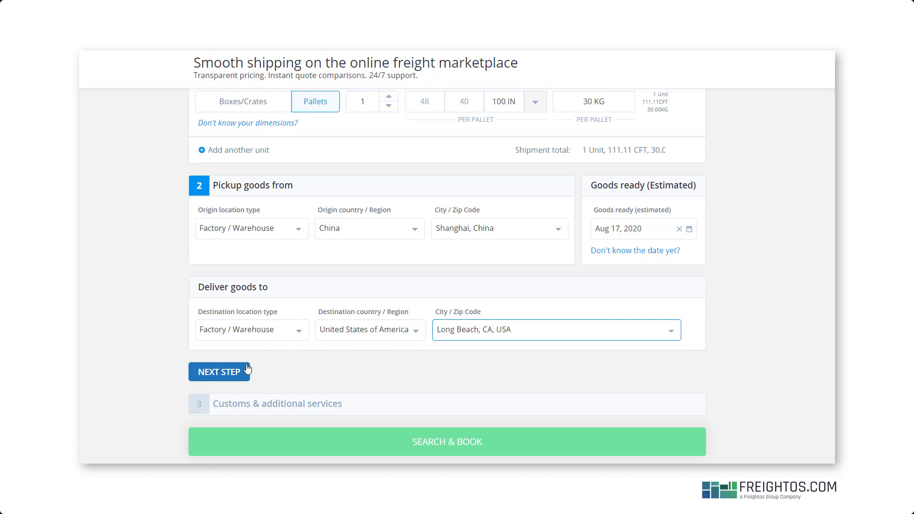
left_click(219, 372)
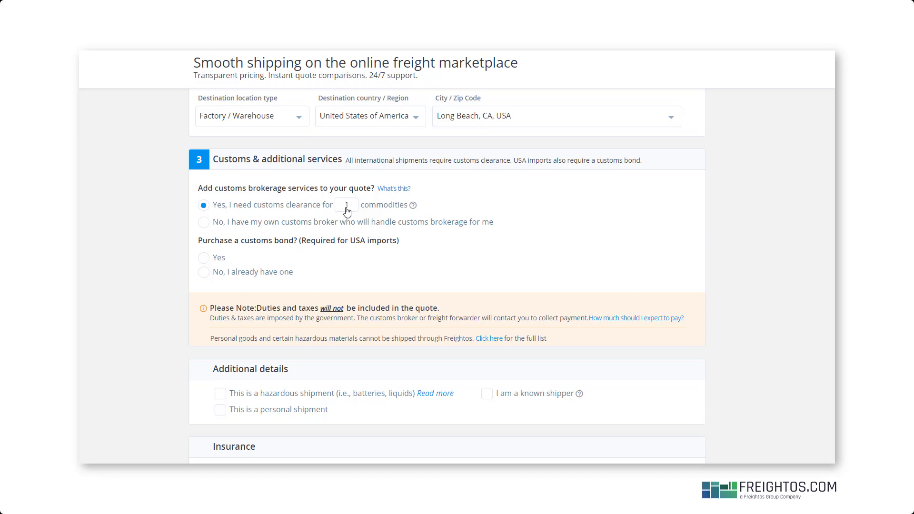
Purchase a continuous customs bond of up to $500.00
left_click(204, 258)
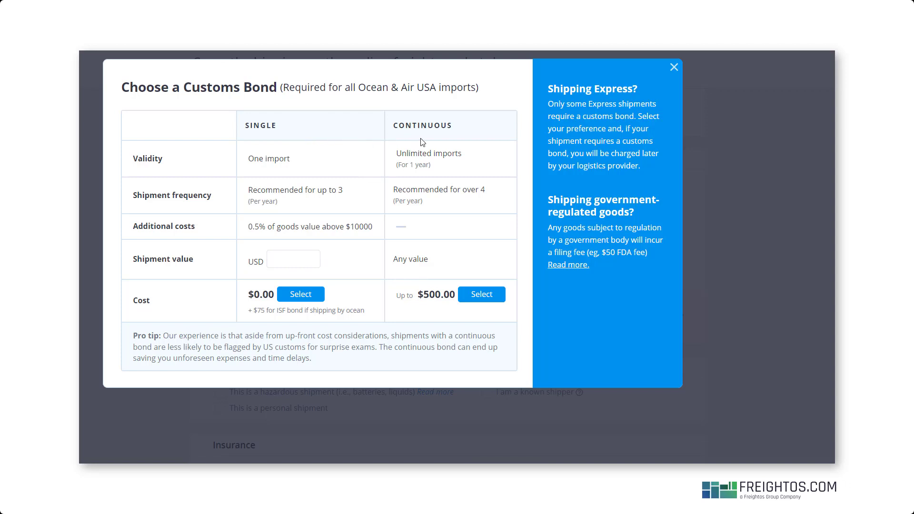
left_click(475, 296)
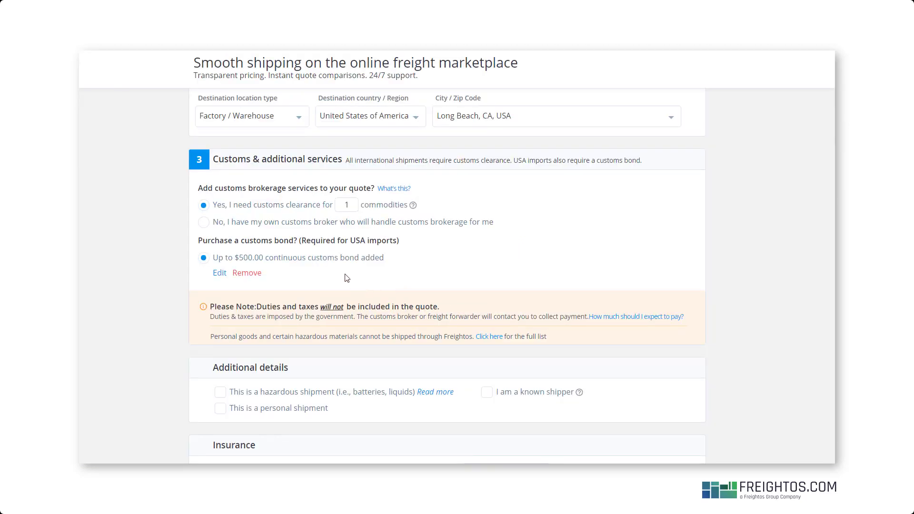
scroll(347, 278, "down", 3)
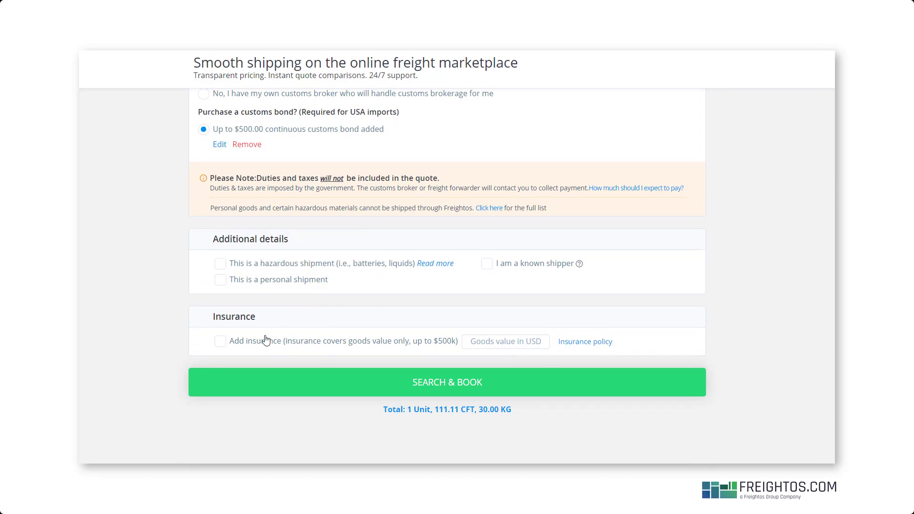
Add insurance with a goods value of 5000 USD
left_click(223, 345)
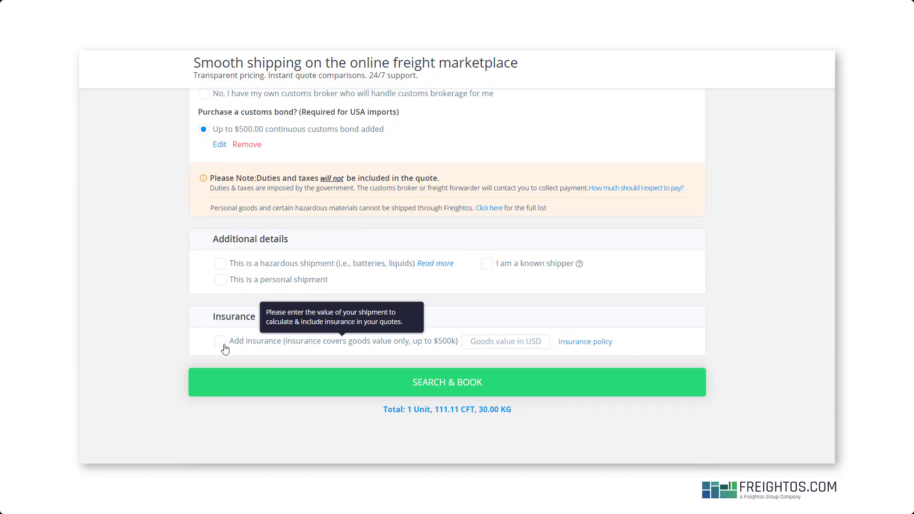
left_click(222, 345)
left_click(480, 337)
type("5000")
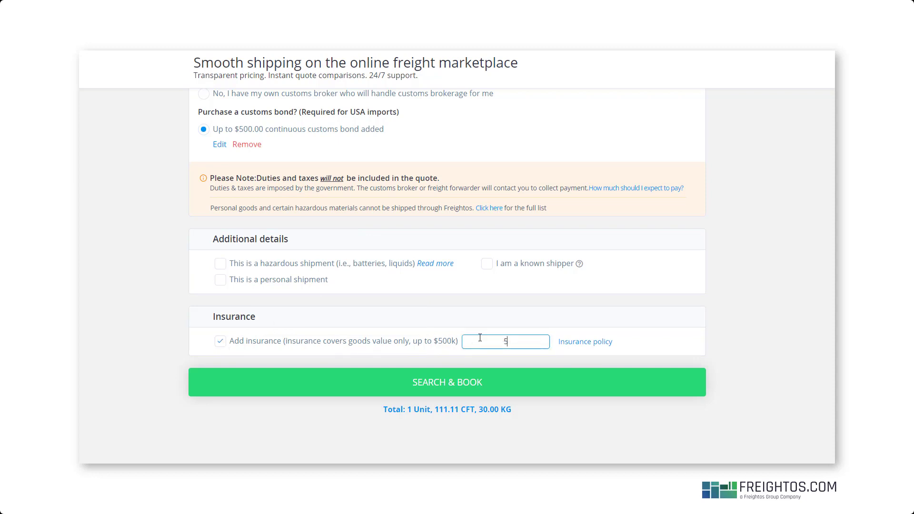